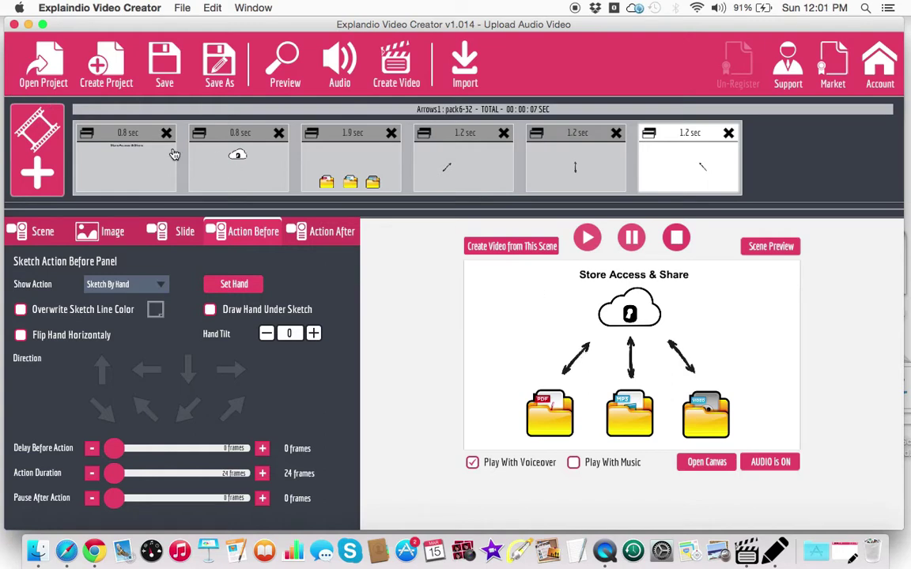
Start a Save As and navigate to the #1 Explaindio folder in the home folder.
{"action": "left_click_drag", "start_coordinate": [158, 139], "coordinate": [187, 142]}
{"action": "left_click", "coordinate": [216, 69]}
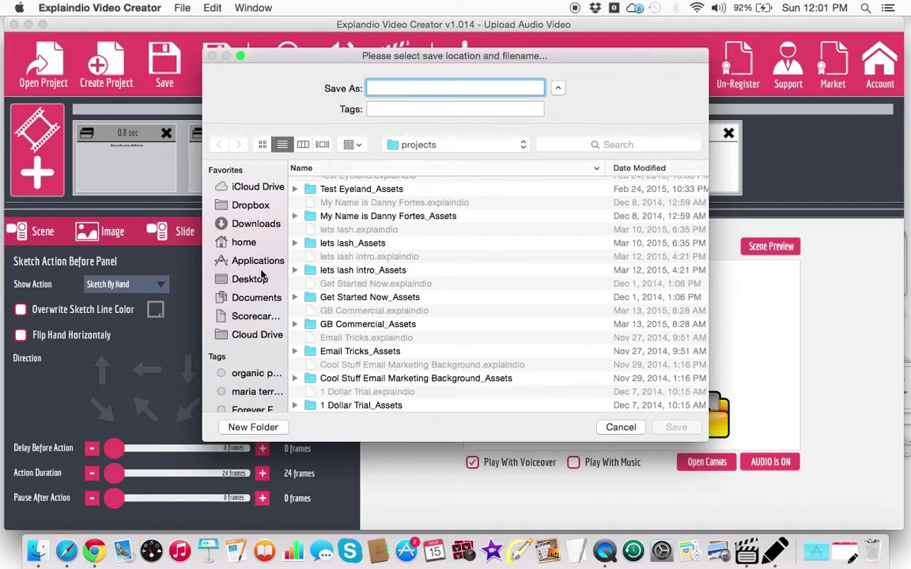
{"action": "left_click", "coordinate": [249, 280]}
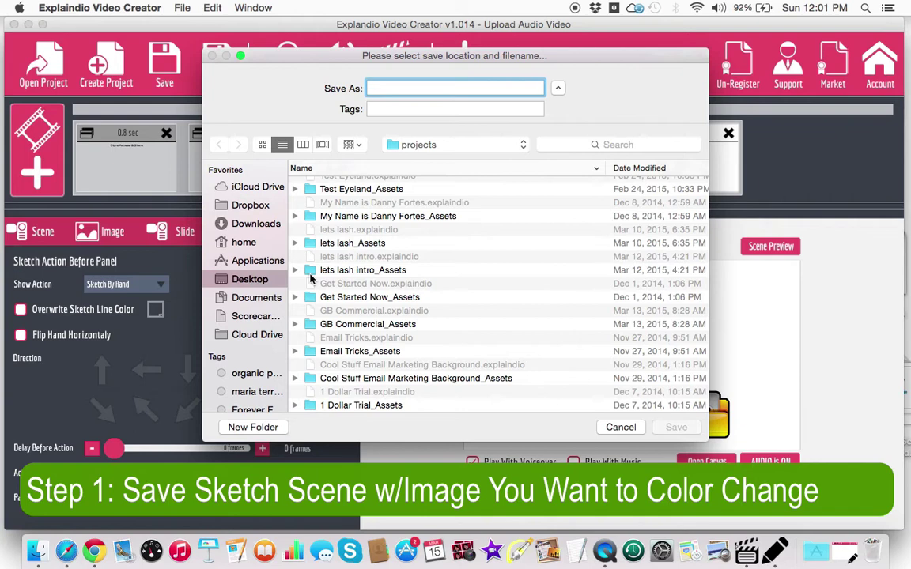
{"action": "scroll", "coordinate": [414, 275], "scroll_direction": "down", "scroll_amount": 1}
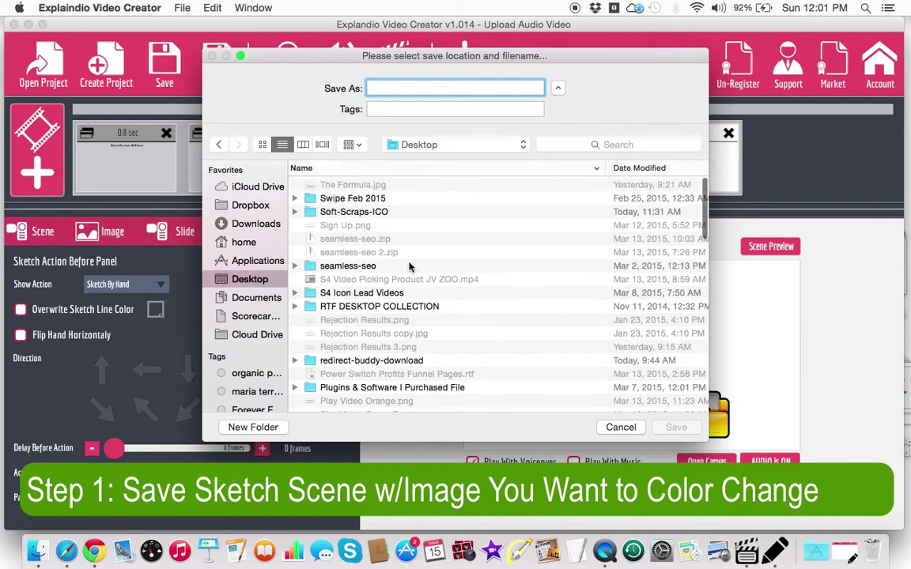
{"action": "left_click", "coordinate": [241, 242]}
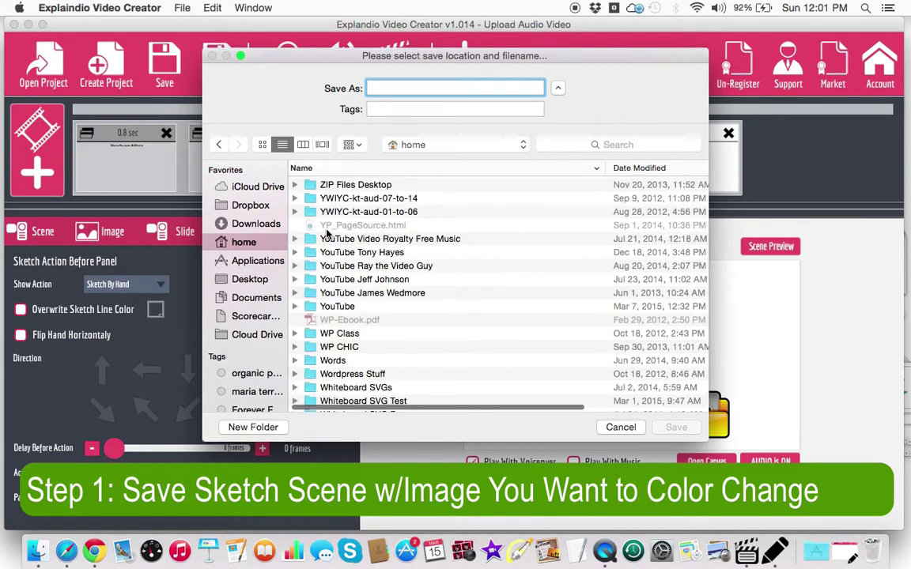
{"action": "scroll", "coordinate": [326, 232], "scroll_direction": "down", "scroll_amount": 20}
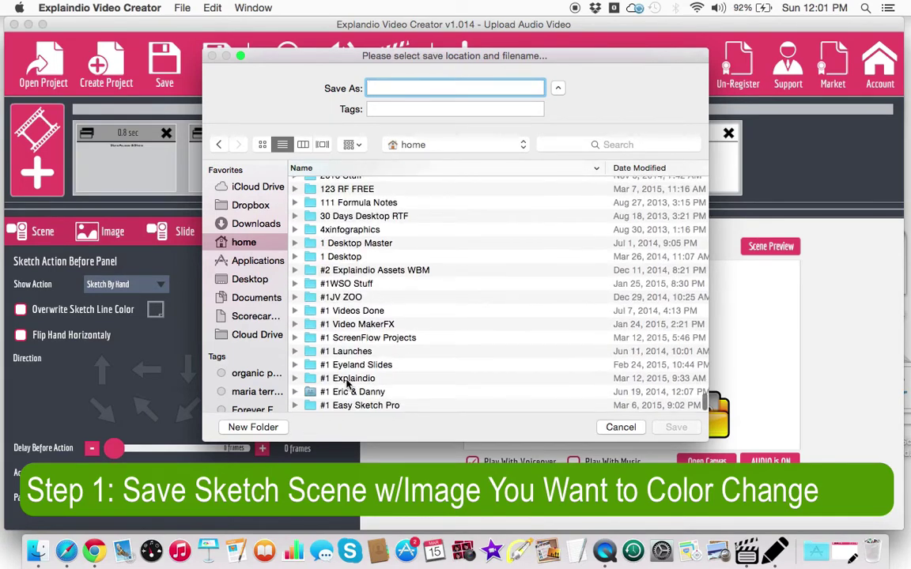
{"action": "left_click", "coordinate": [346, 379]}
{"action": "double_click", "coordinate": [347, 379]}
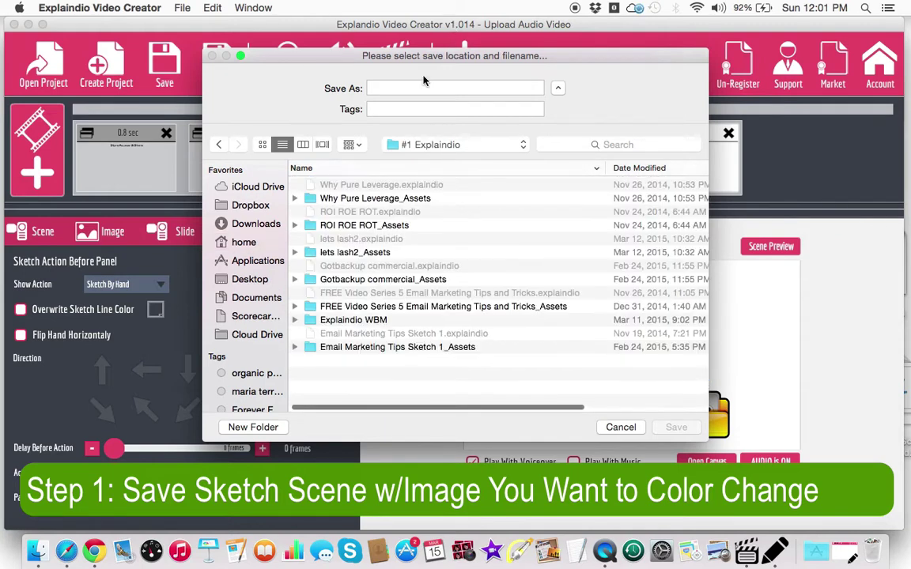
Name the project 'Red Arrow Test' and save it.
{"action": "left_click", "coordinate": [387, 85]}
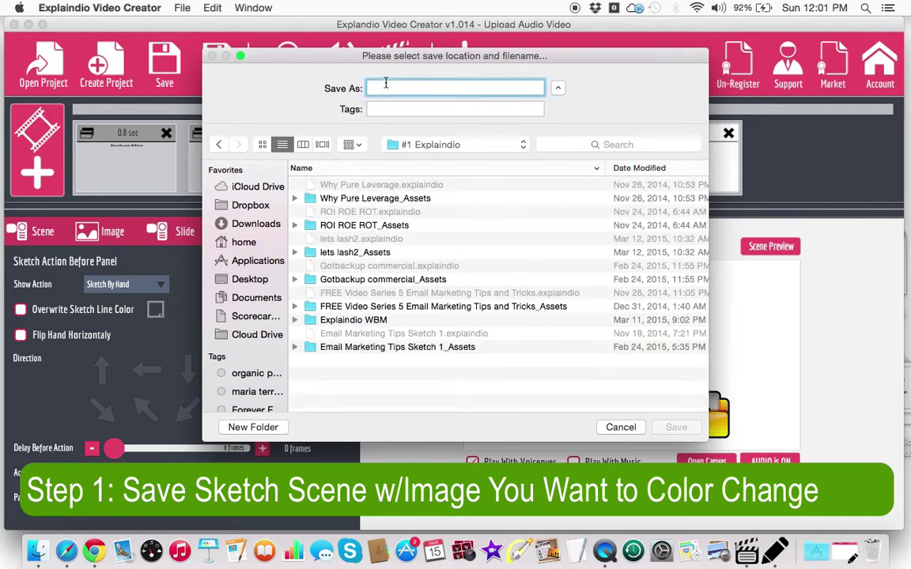
{"action": "type", "text": "Red "}
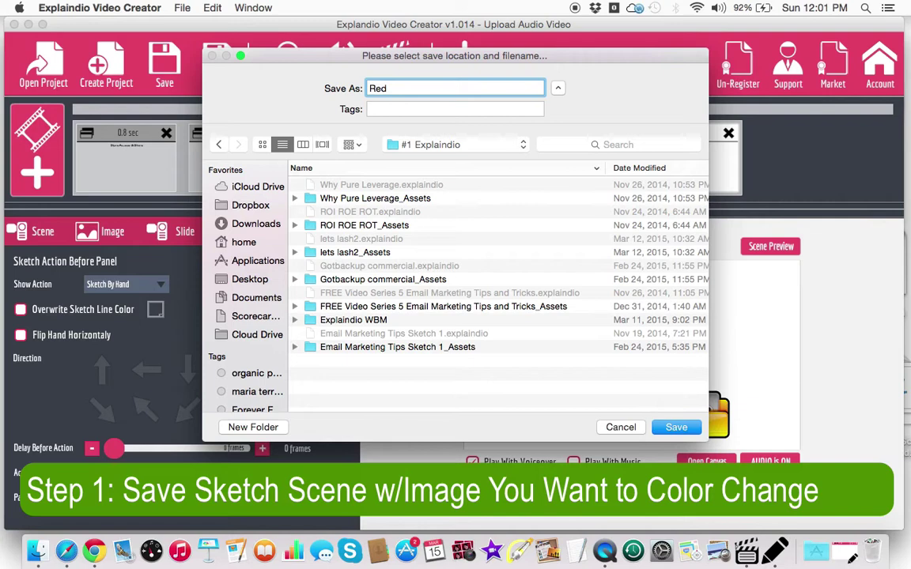
{"action": "type", "text": "Arrow "}
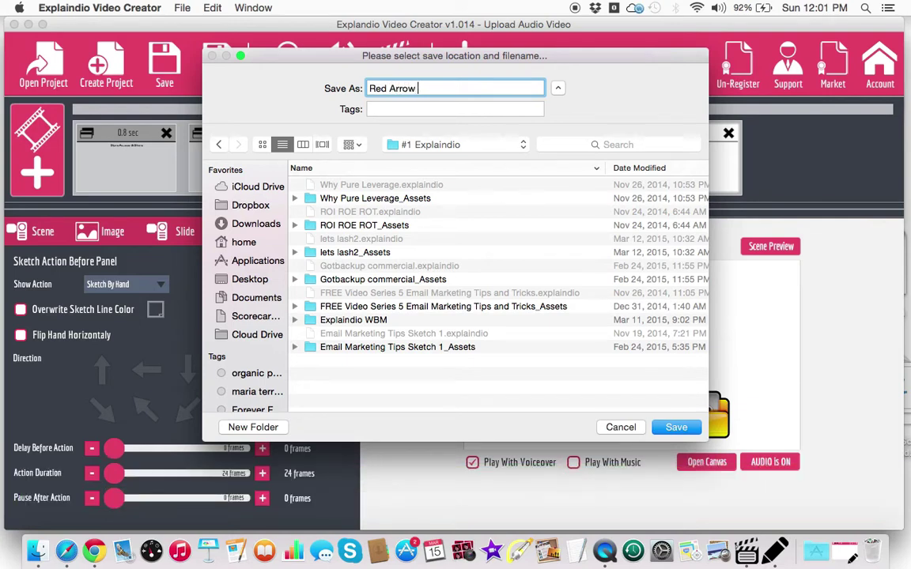
{"action": "type", "text": "Test"}
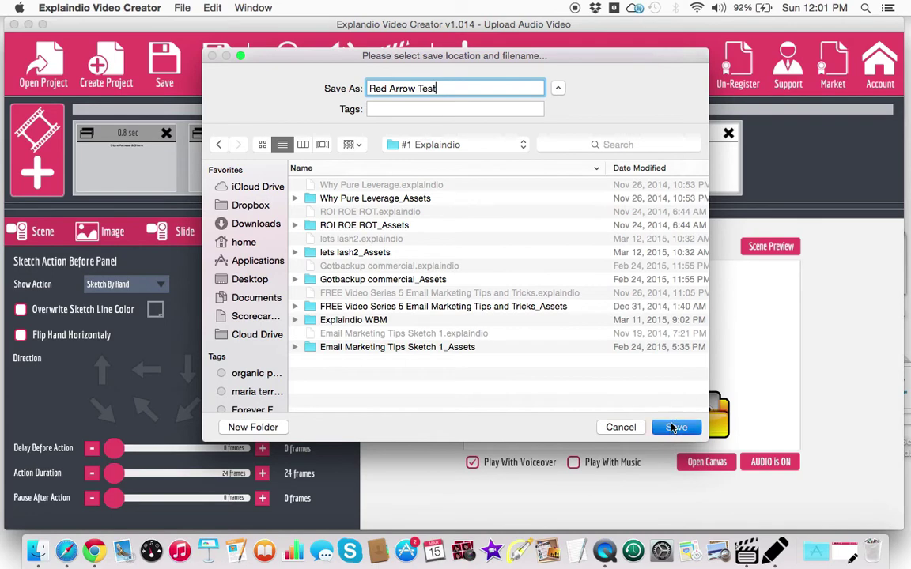
{"action": "left_click", "coordinate": [673, 427]}
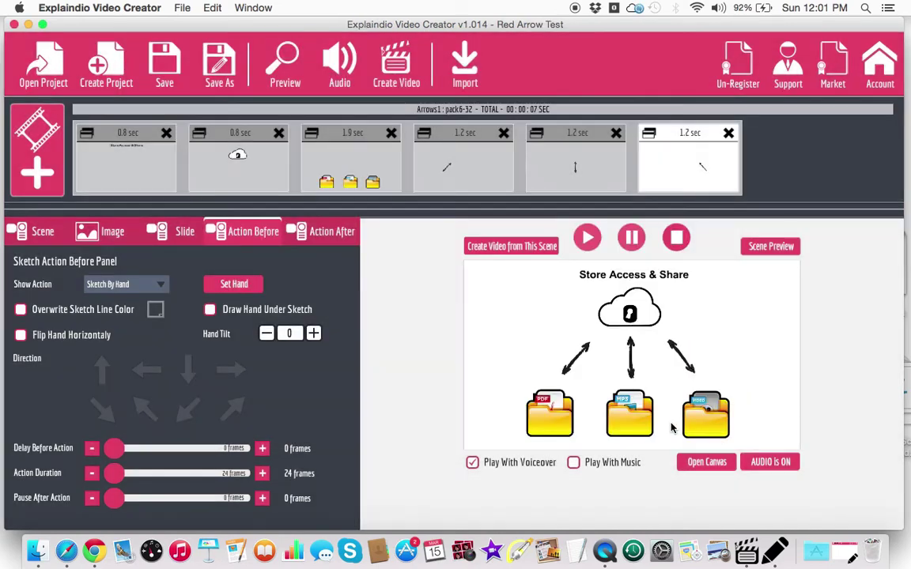
Launch Sketch Line Color Changer from the Dock and move its window to the lower left.
{"action": "left_click", "coordinate": [774, 552]}
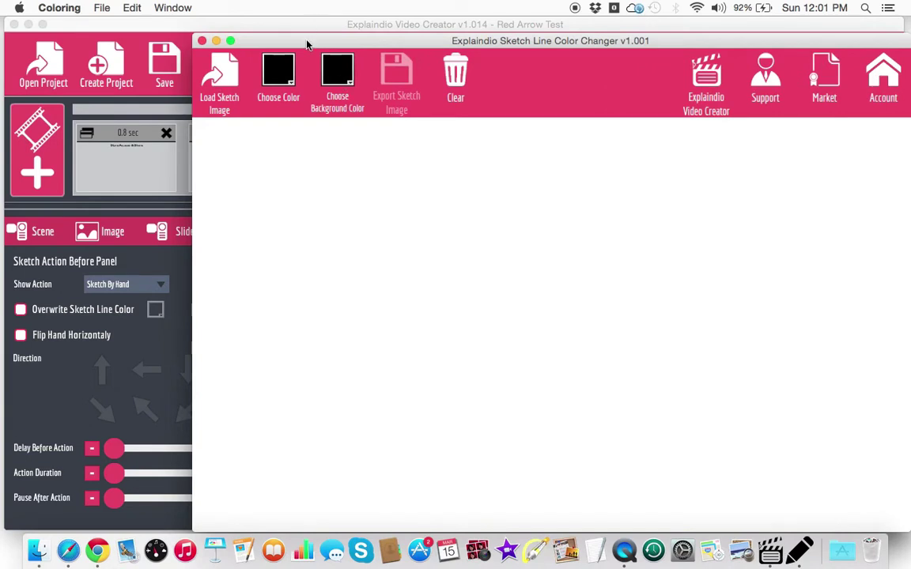
{"action": "mouse_move", "coordinate": [305, 41]}
{"action": "left_mouse_down"}
{"action": "mouse_move", "coordinate": [235, 120]}
{"action": "mouse_move", "coordinate": [177, 221]}
{"action": "left_mouse_up"}
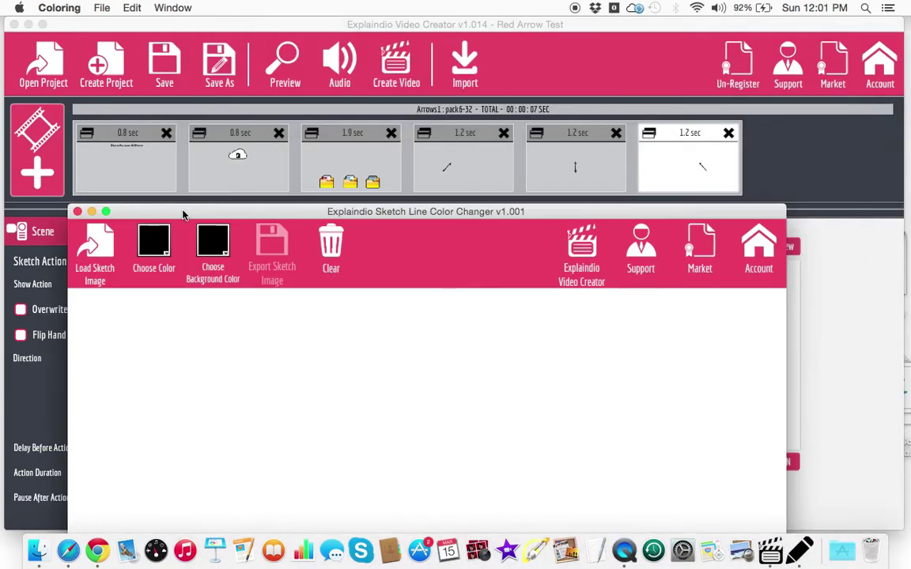
{"action": "left_click", "coordinate": [35, 552]}
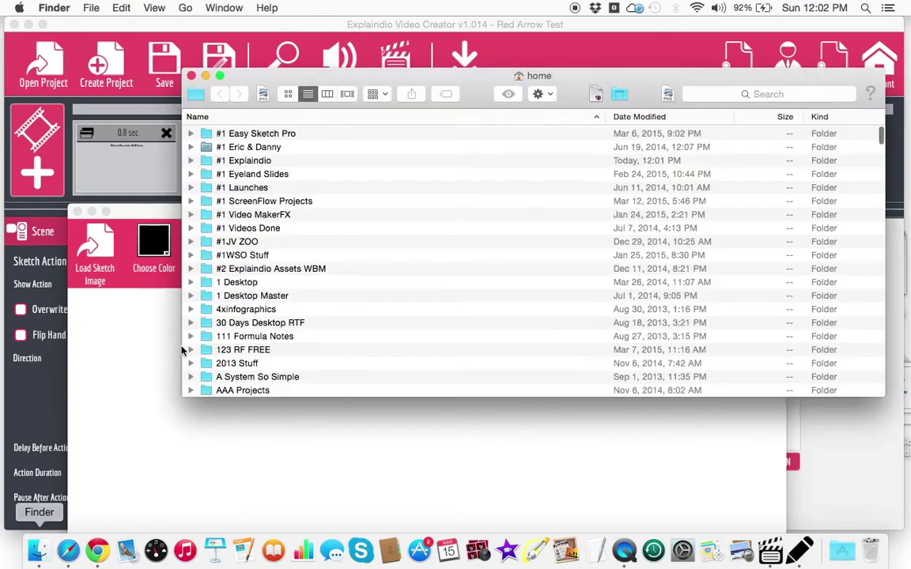
{"action": "left_click_drag", "start_coordinate": [595, 76], "coordinate": [533, 217]}
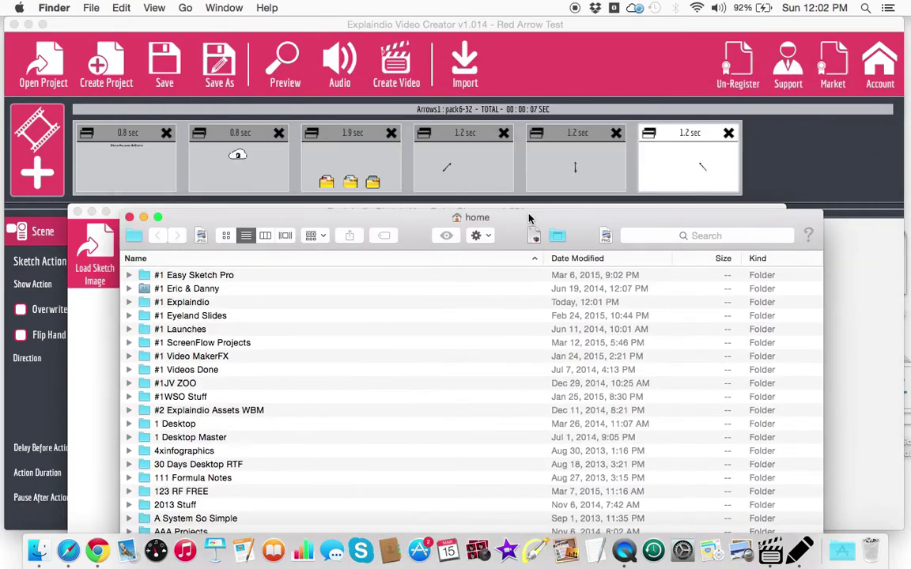
{"action": "left_click", "coordinate": [686, 236]}
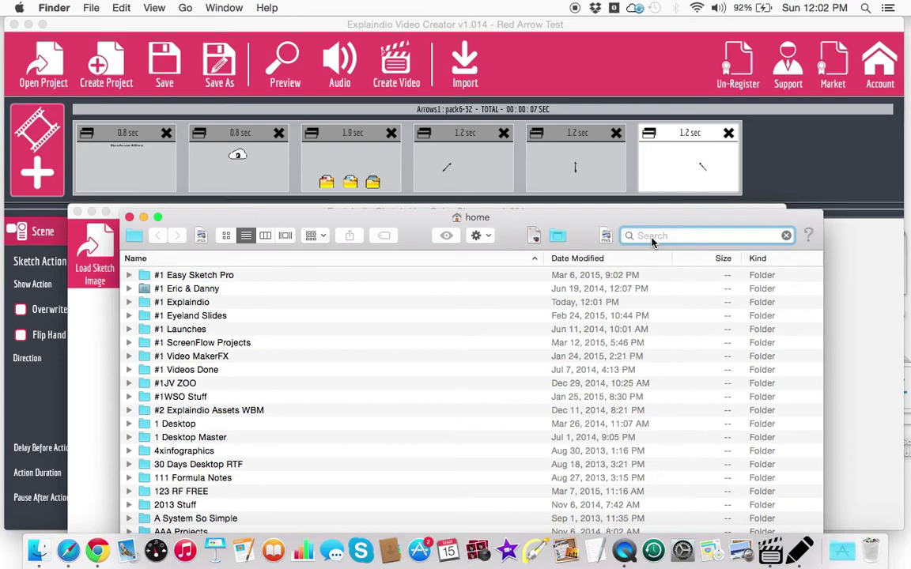
{"action": "type", "text": "Arrows1"}
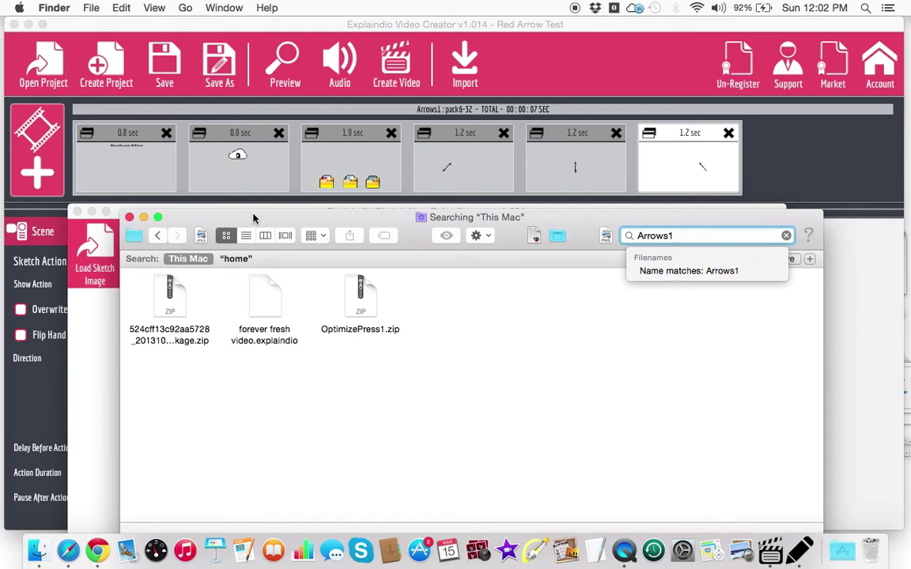
{"action": "left_click", "coordinate": [130, 217]}
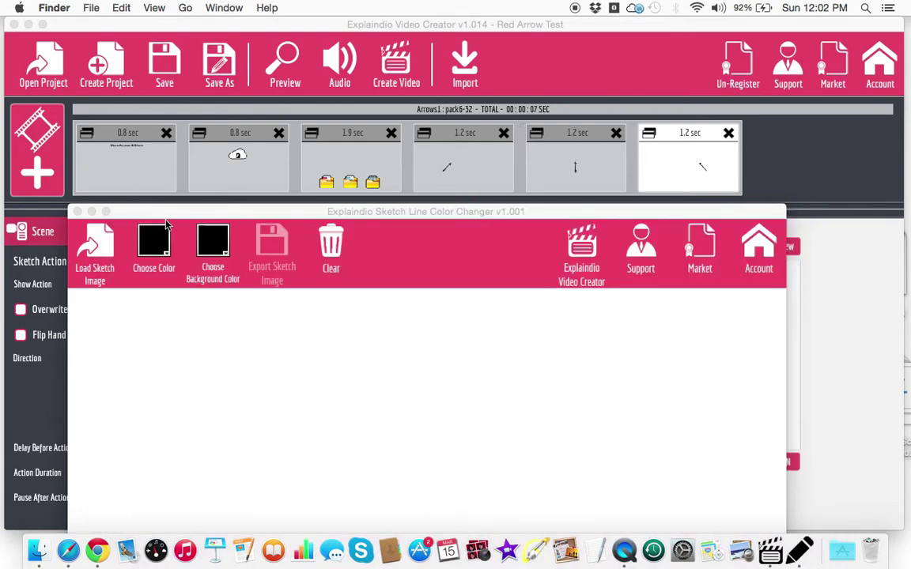
Reposition the color changer window on screen.
{"action": "left_click", "coordinate": [225, 207]}
{"action": "left_click_drag", "start_coordinate": [224, 208], "coordinate": [251, 76]}
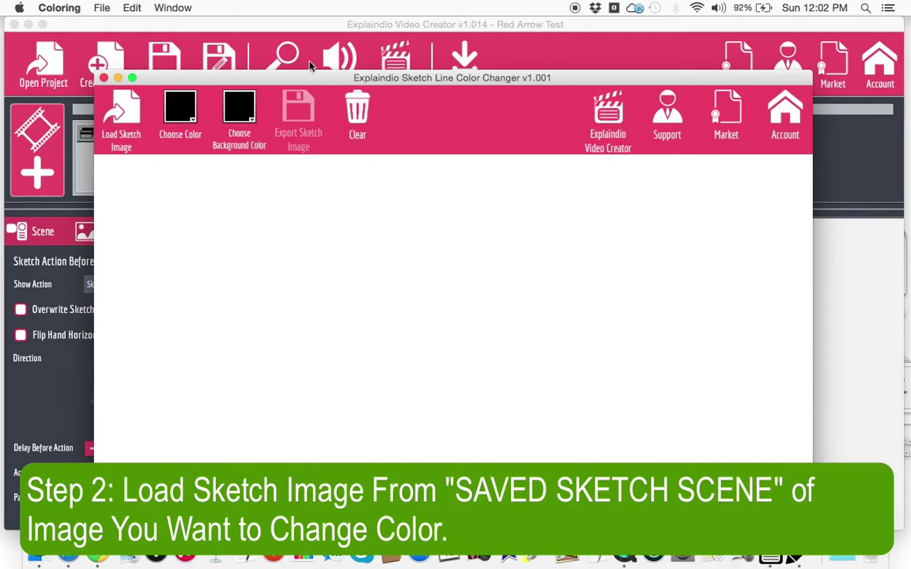
{"action": "left_click_drag", "start_coordinate": [306, 77], "coordinate": [320, 175]}
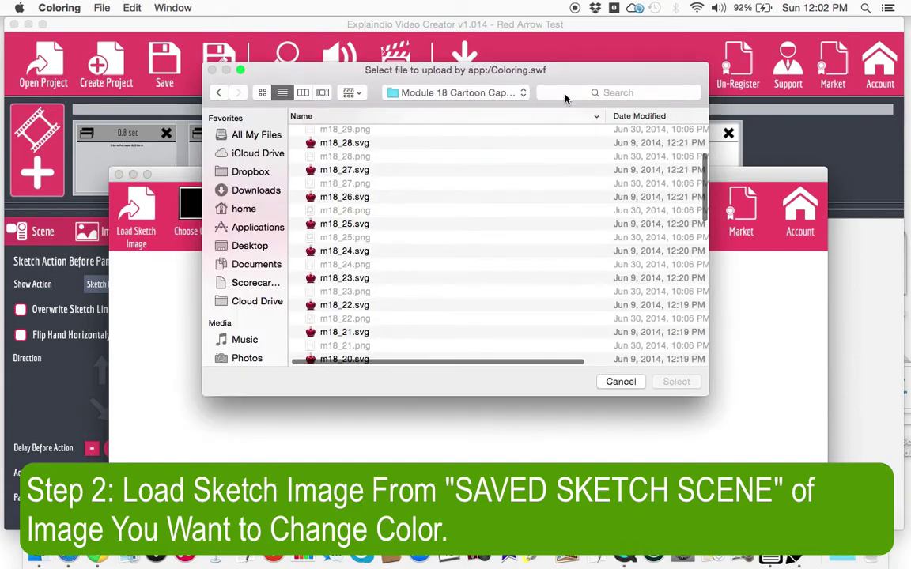
Search for 'Arrows1', then browse the home folder and open #1 Explaindio.
{"action": "left_click", "coordinate": [564, 94]}
{"action": "type", "text": "Arrows1"}
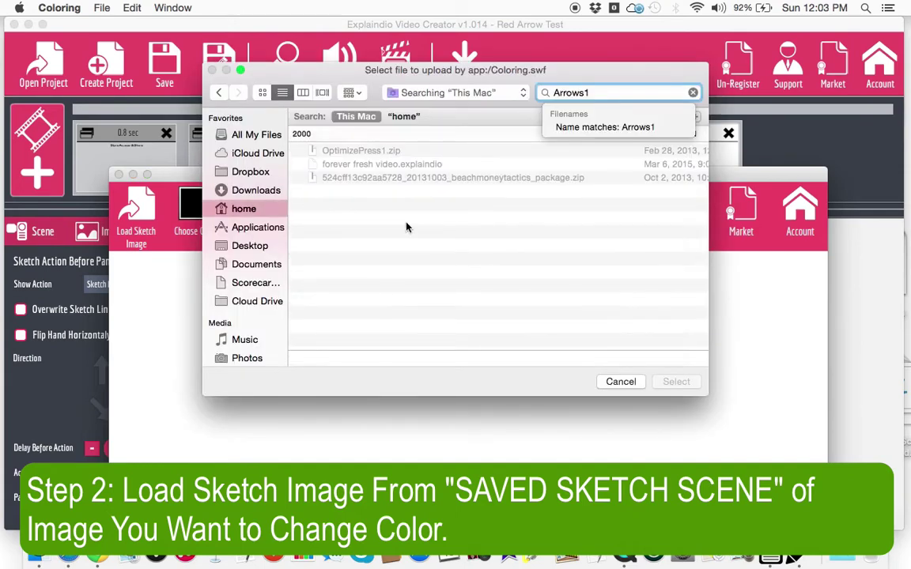
{"action": "key", "text": "Escape"}
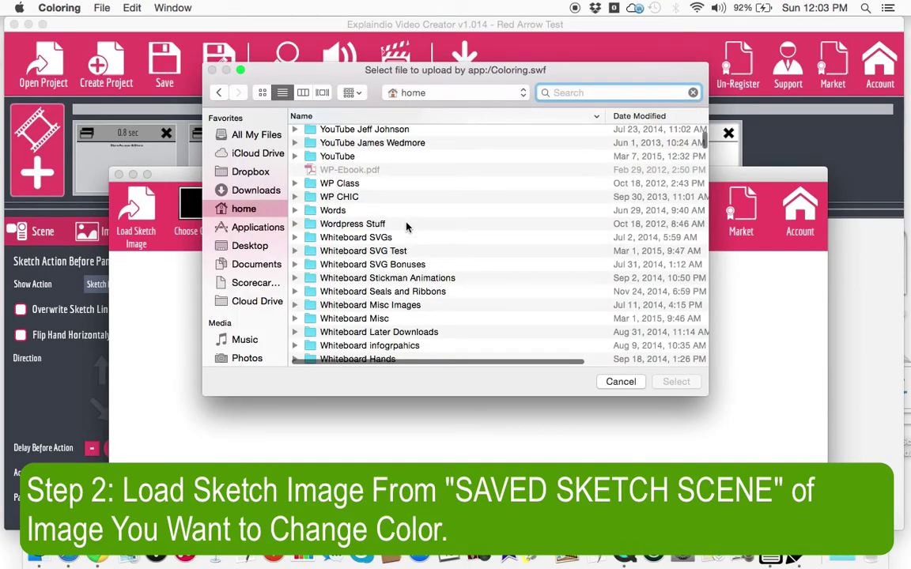
{"action": "scroll", "coordinate": [407, 227], "scroll_direction": "up", "scroll_amount": 5}
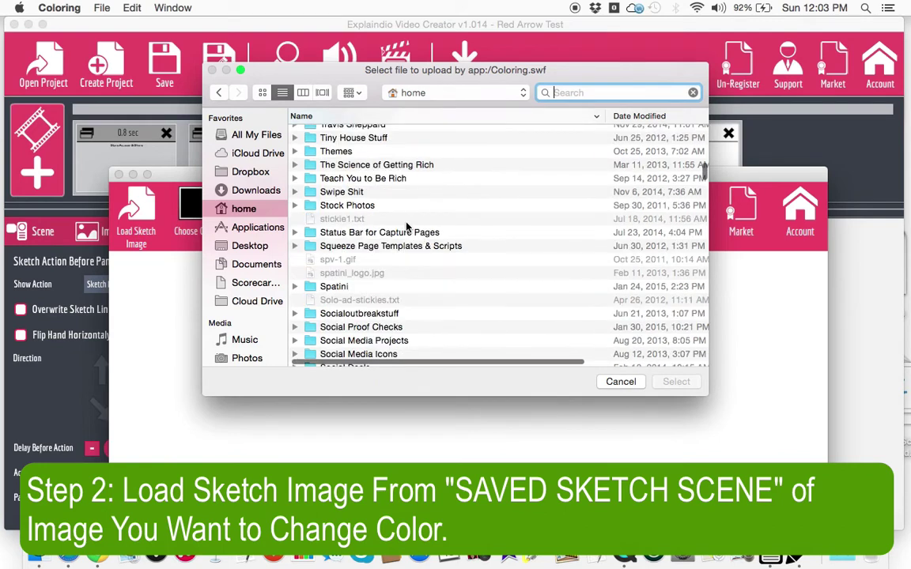
{"action": "scroll", "coordinate": [406, 227], "scroll_direction": "up", "scroll_amount": 15}
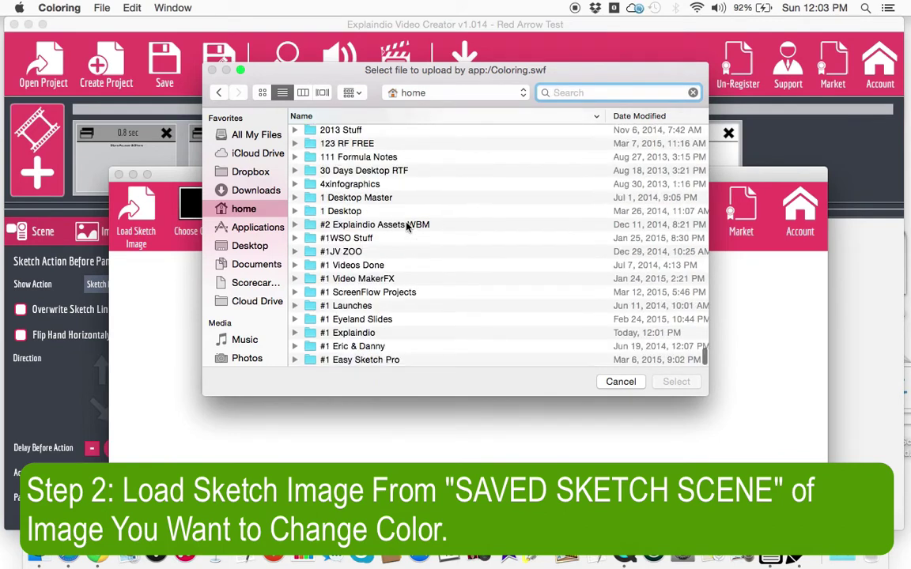
{"action": "left_click", "coordinate": [354, 334]}
{"action": "double_click", "coordinate": [353, 333]}
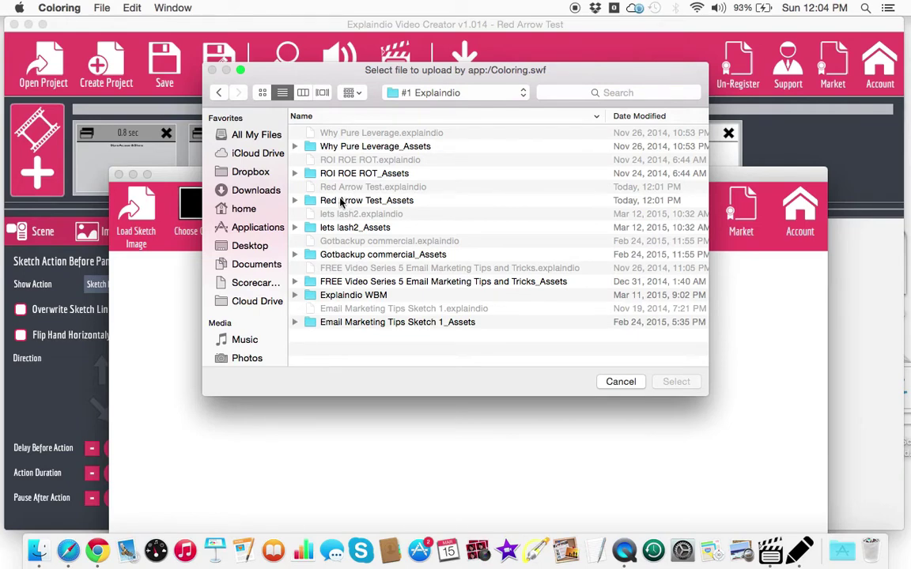
Open Red Arrow Test_Assets > Slide5 and select pack6-32.svg.
{"action": "left_click", "coordinate": [342, 203]}
{"action": "double_click", "coordinate": [341, 202]}
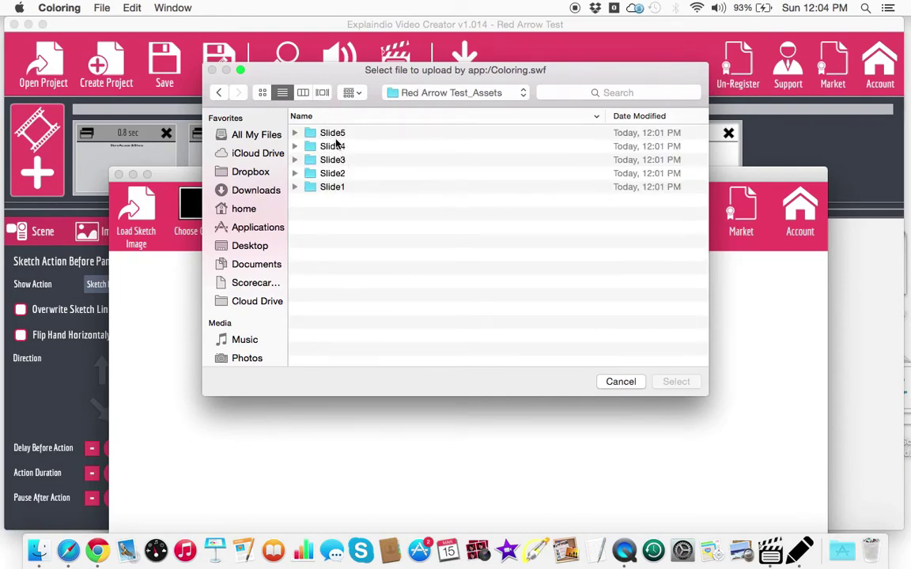
{"action": "left_click", "coordinate": [336, 137]}
{"action": "double_click", "coordinate": [335, 137]}
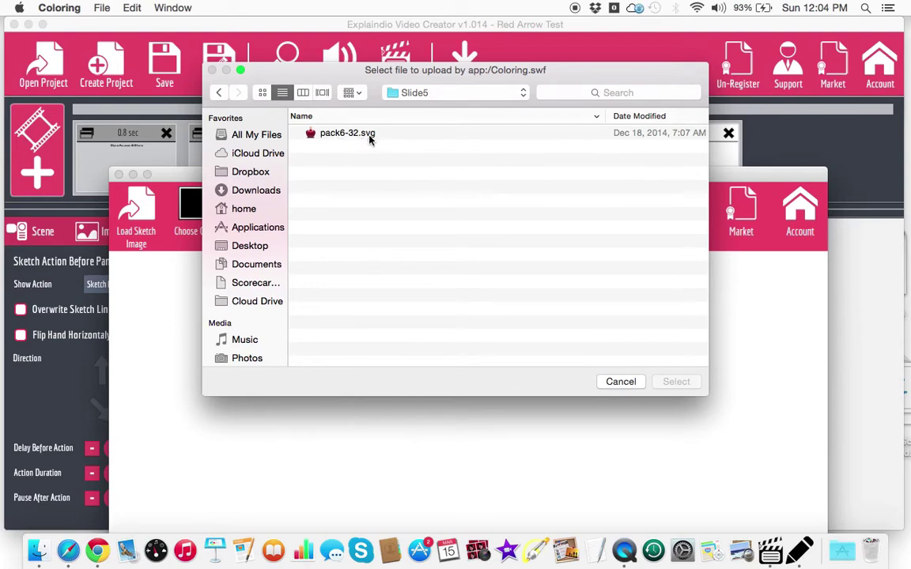
{"action": "left_click", "coordinate": [368, 137]}
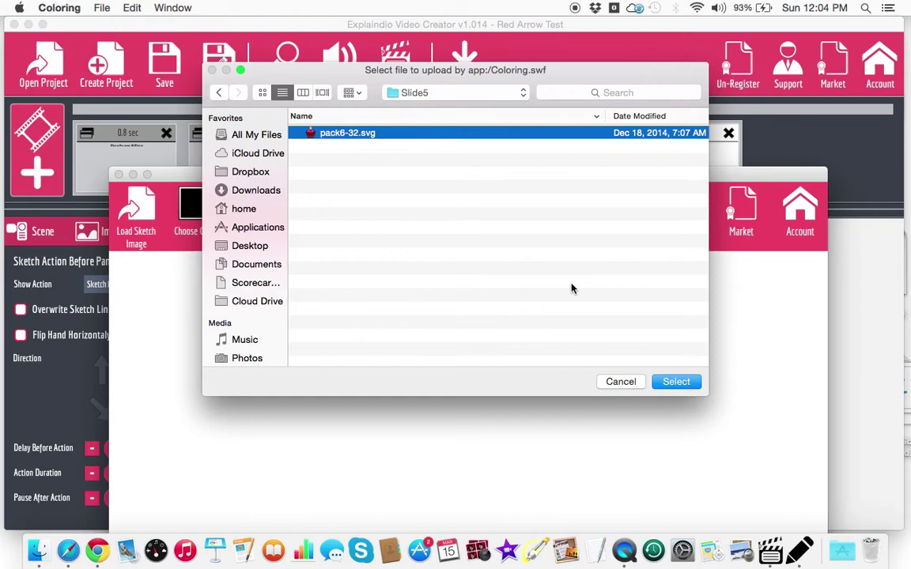
Load the pack6-32.svg double-headed arrow and set its line color to red.
{"action": "left_click", "coordinate": [670, 383]}
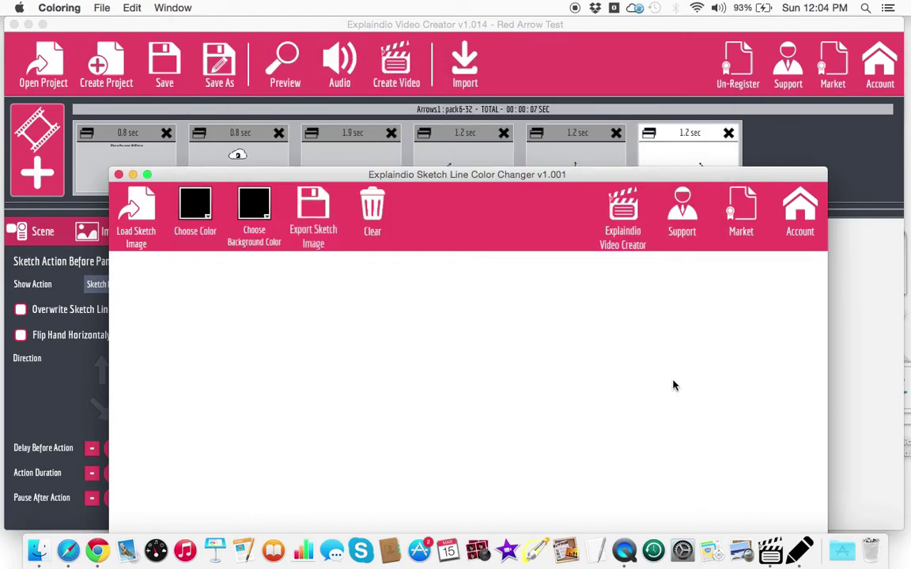
{"action": "left_click_drag", "start_coordinate": [501, 174], "coordinate": [493, 82]}
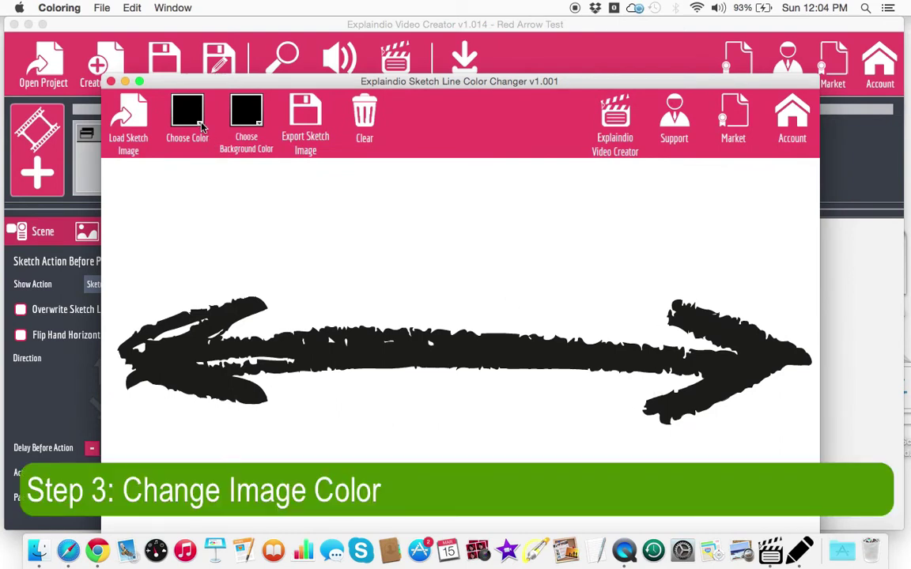
{"action": "left_click", "coordinate": [201, 123]}
{"action": "left_click", "coordinate": [242, 204]}
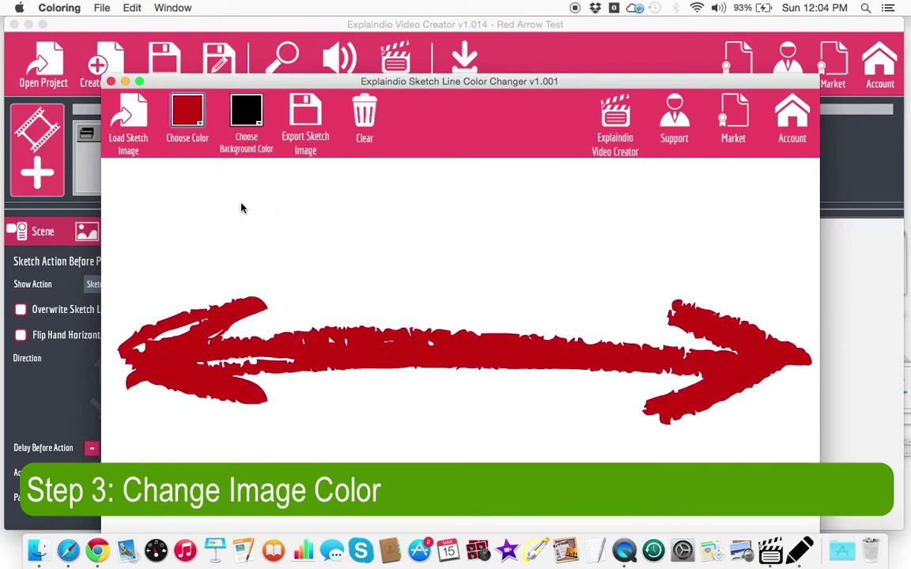
Export the red arrow to the Desktop as 'pack6-32 red.svg'.
{"action": "left_click", "coordinate": [309, 113]}
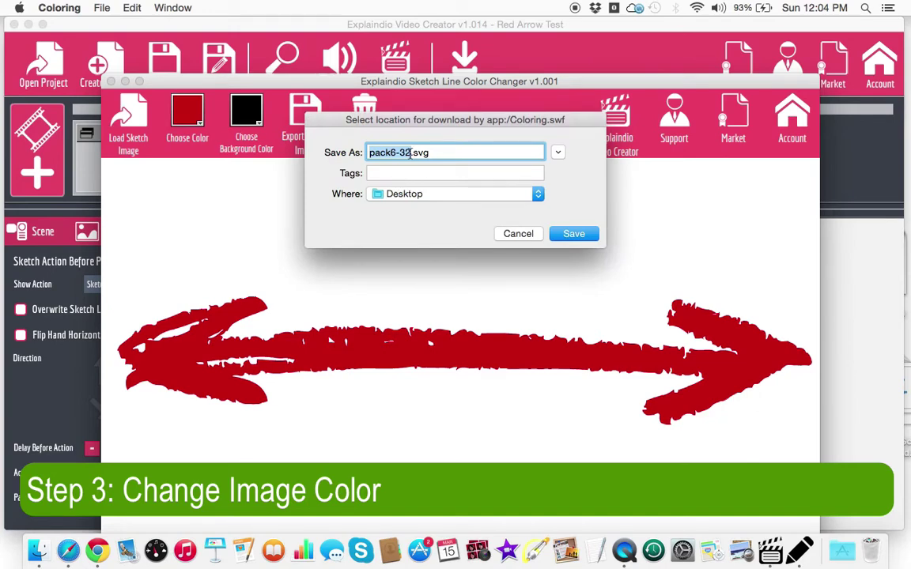
{"action": "left_click", "coordinate": [410, 154]}
{"action": "type", "text": "red"}
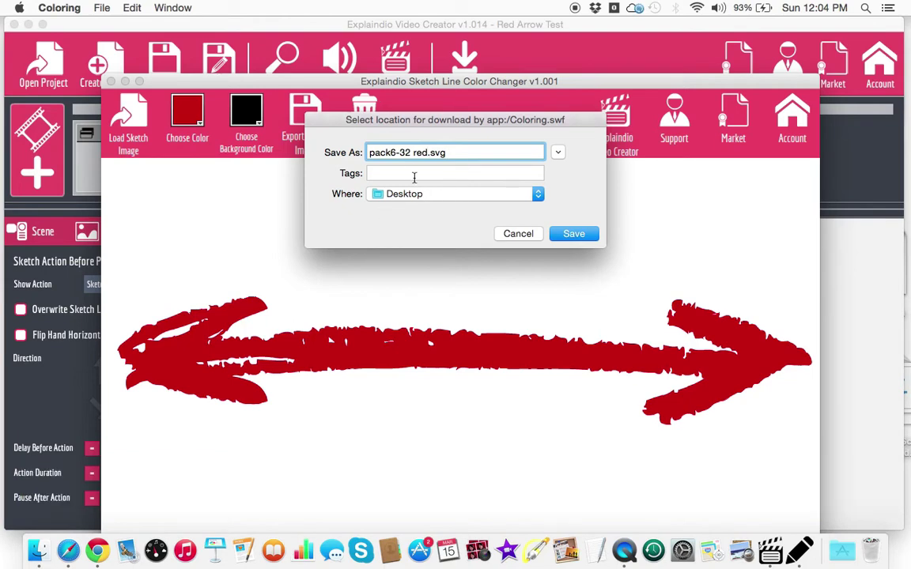
{"action": "left_click", "coordinate": [391, 152]}
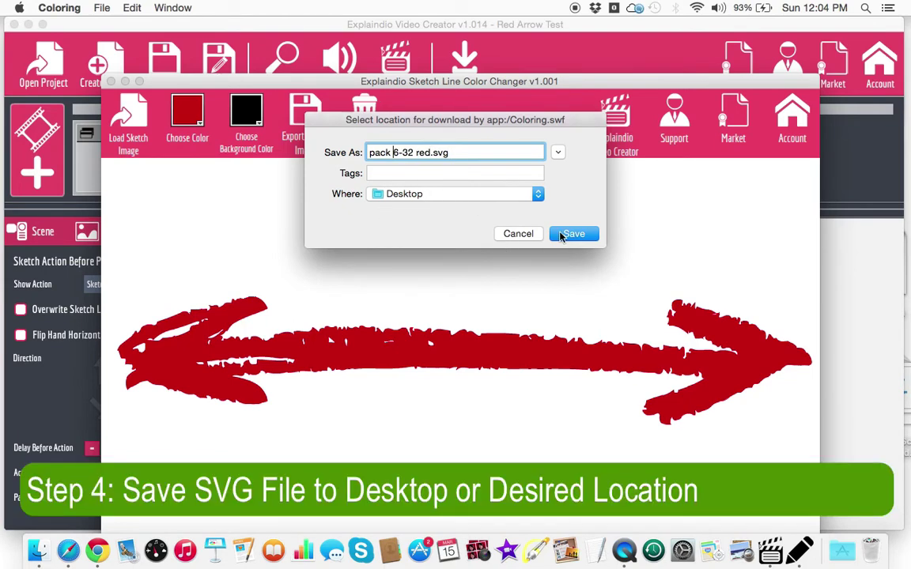
{"action": "left_click", "coordinate": [569, 234]}
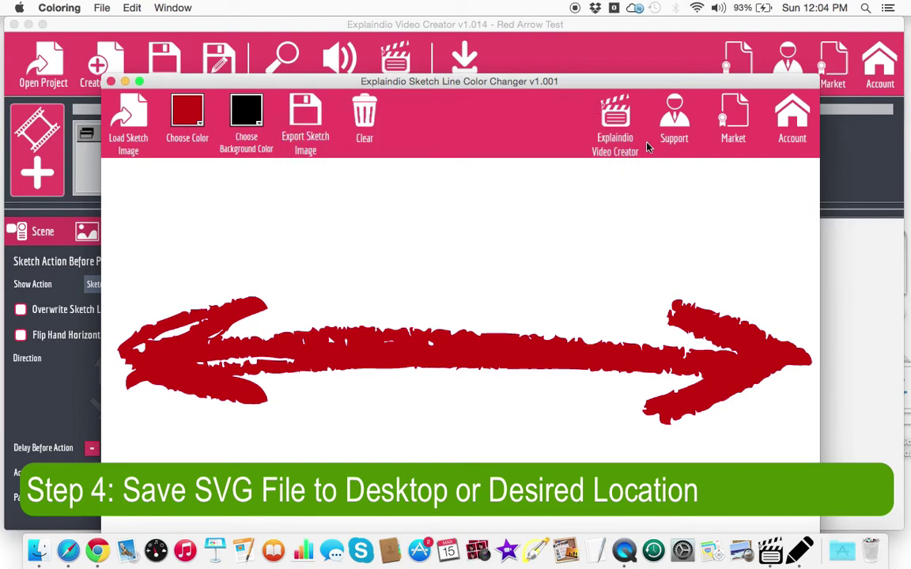
In the video project's canvas, add pack 6-32 red.svg from the Desktop as an SVG image slide.
{"action": "left_click", "coordinate": [616, 33]}
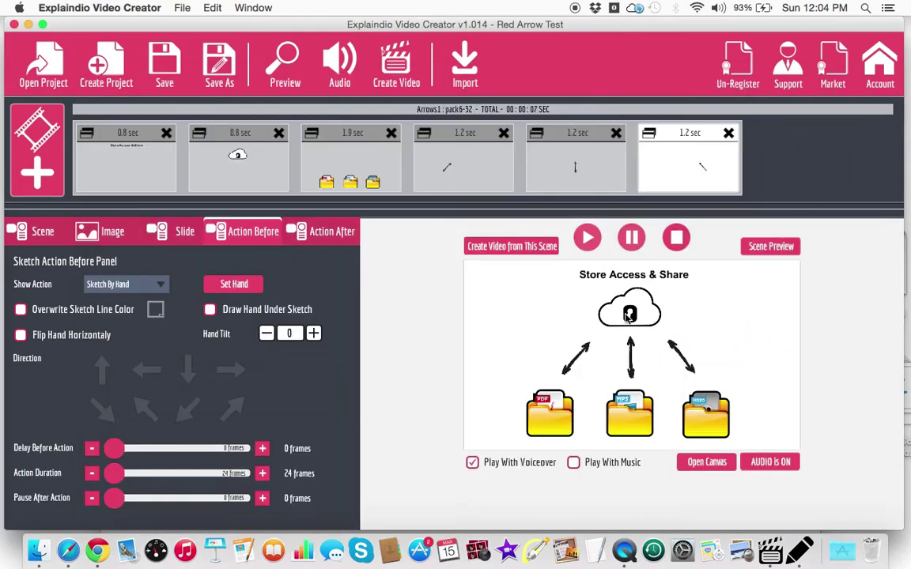
{"action": "left_click", "coordinate": [706, 461]}
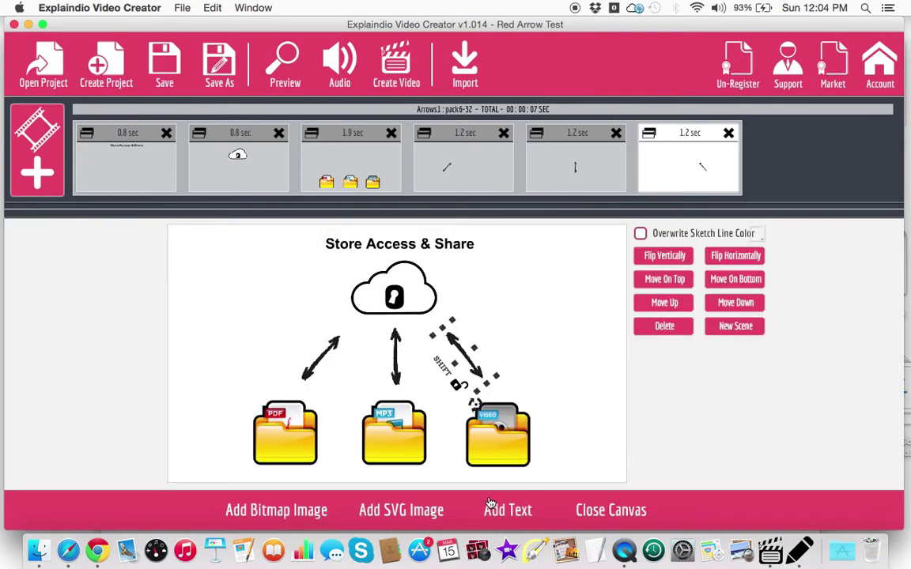
{"action": "left_click", "coordinate": [400, 510]}
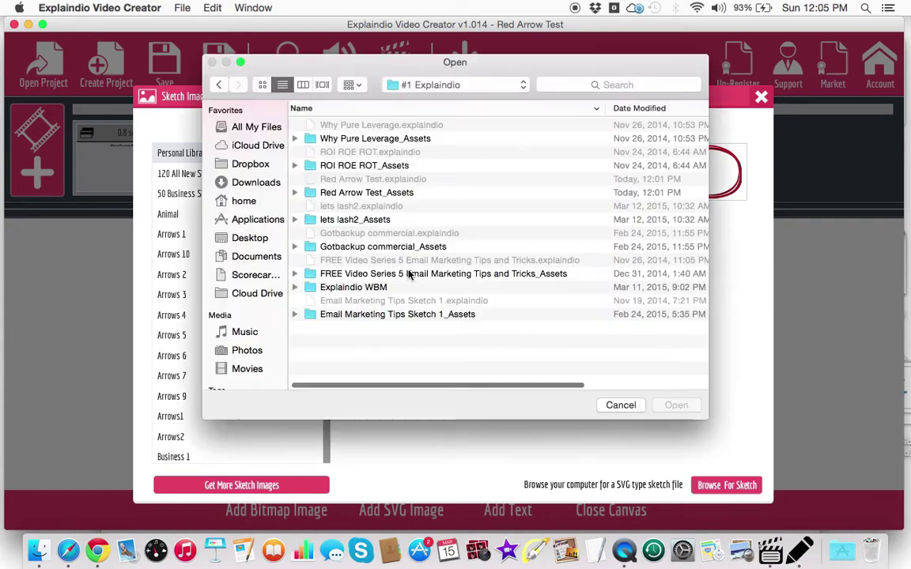
{"action": "left_click", "coordinate": [243, 238]}
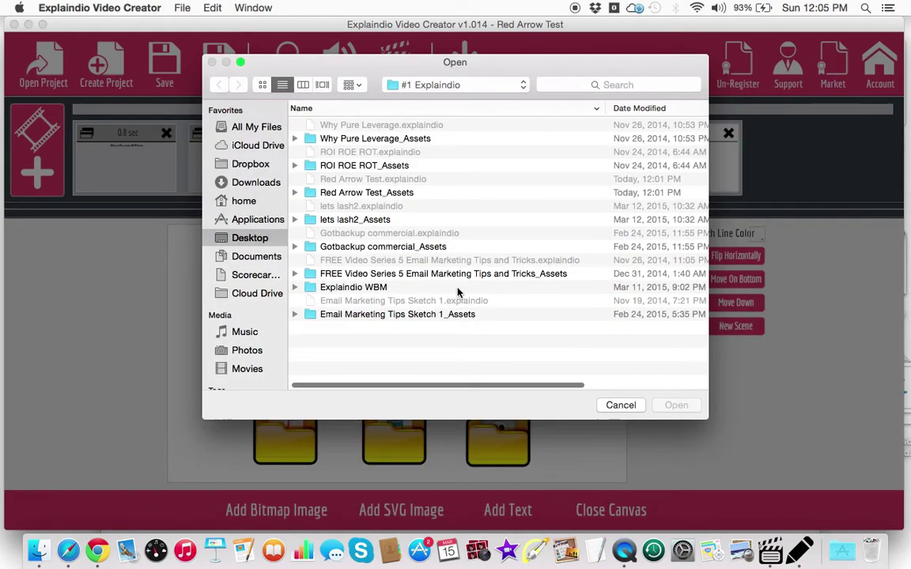
{"action": "scroll", "coordinate": [457, 292], "scroll_direction": "down", "scroll_amount": 2}
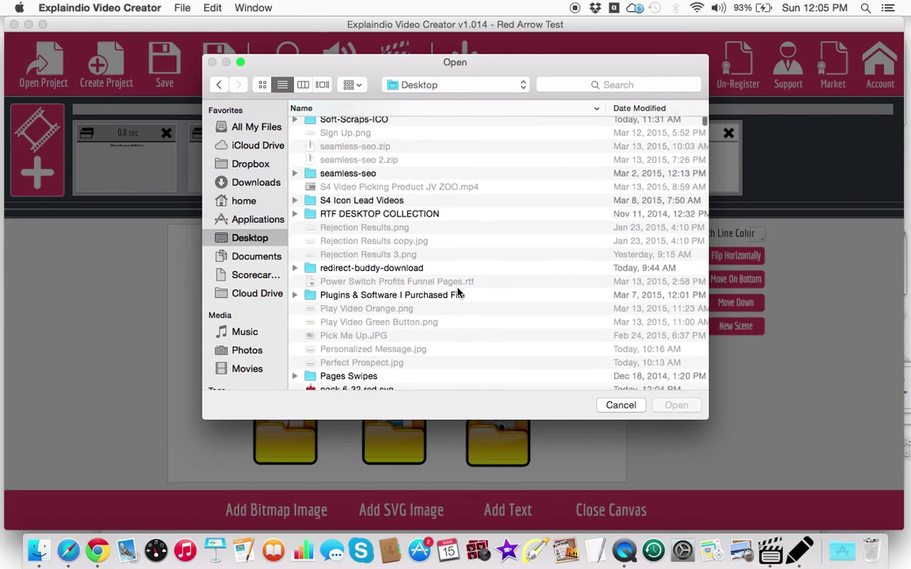
{"action": "scroll", "coordinate": [457, 294], "scroll_direction": "down", "scroll_amount": 5}
{"action": "left_click", "coordinate": [363, 252]}
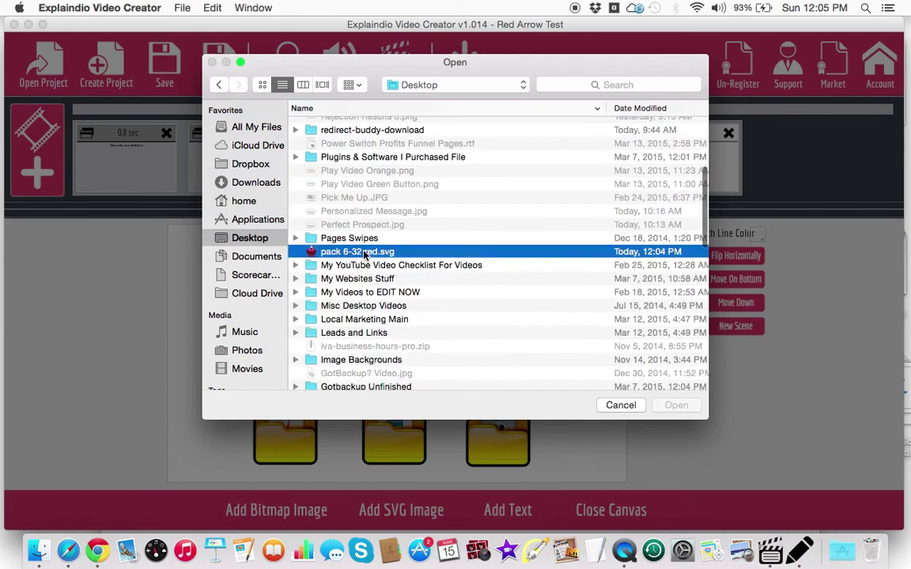
{"action": "left_click", "coordinate": [676, 405]}
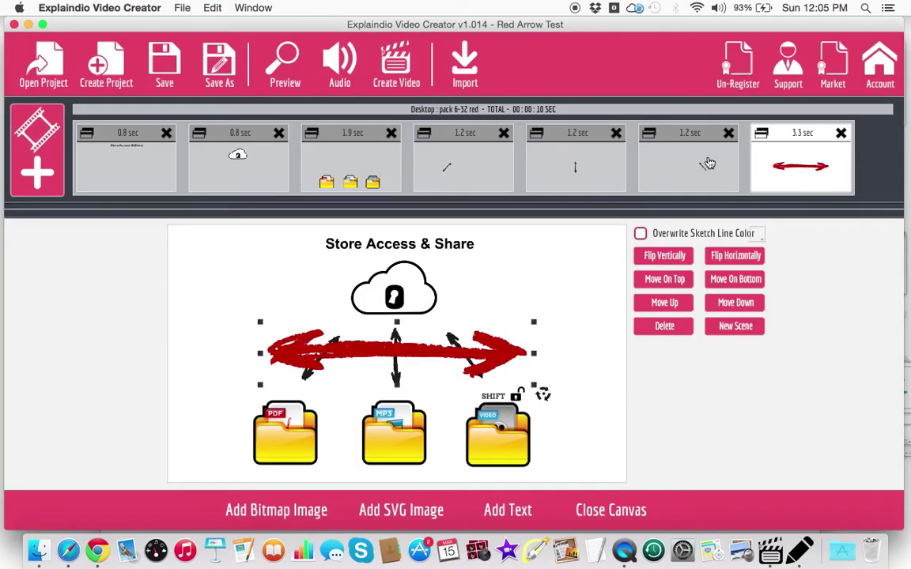
Delete the black diagonal-arrow slide, then lock proportions, shrink and rotate the red arrow.
{"action": "left_click", "coordinate": [728, 134]}
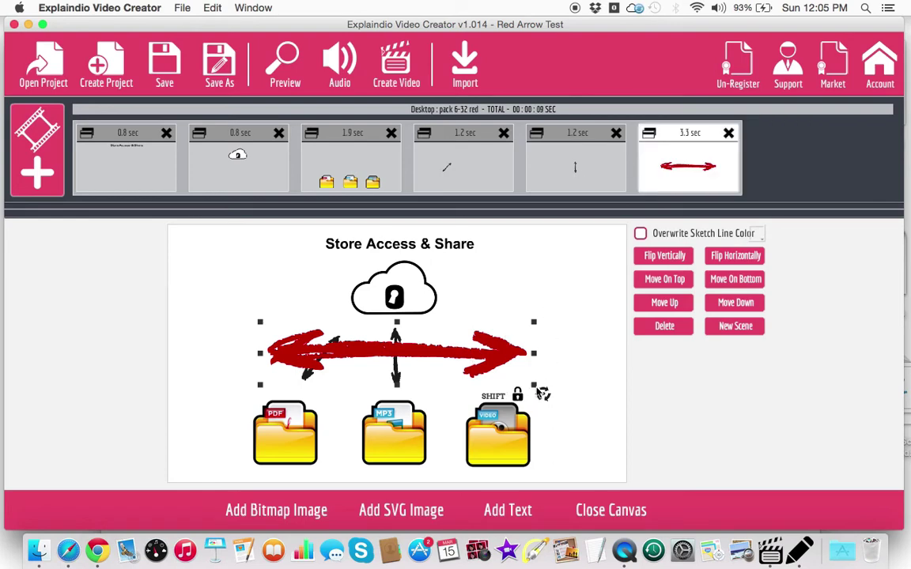
{"action": "left_click", "coordinate": [517, 393]}
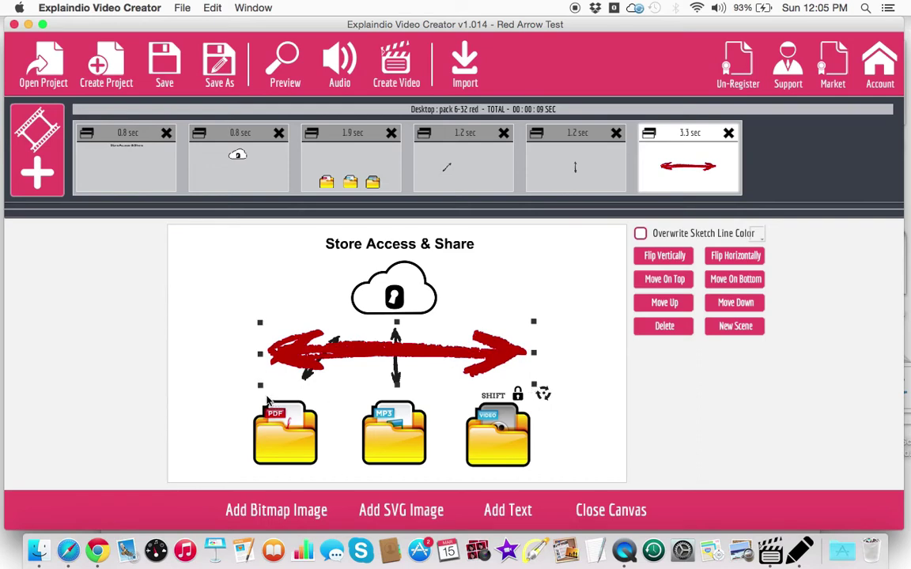
{"action": "left_click_drag", "start_coordinate": [260, 386], "coordinate": [348, 382]}
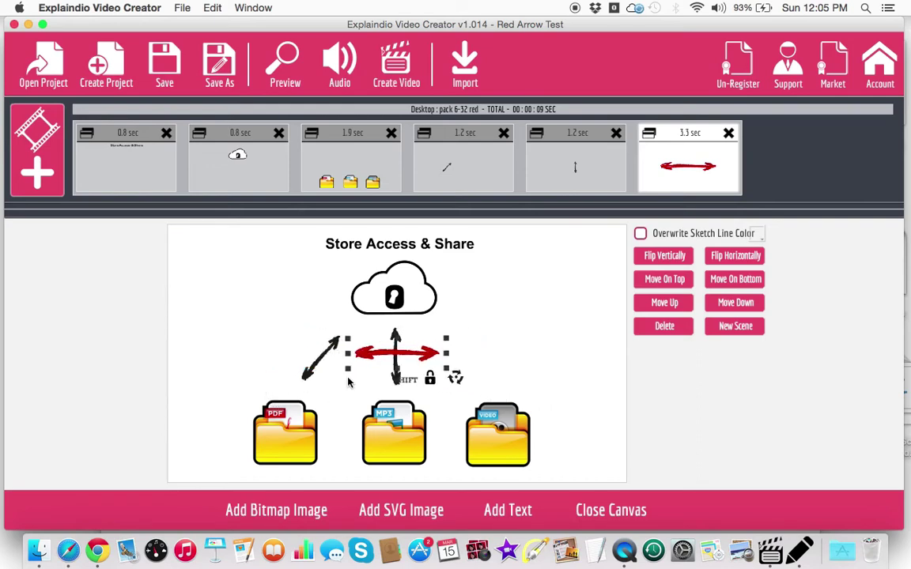
{"action": "left_click_drag", "start_coordinate": [411, 345], "coordinate": [387, 314]}
Move the black vertical arrow aside and position the red arrow toward the VIDEO folder.
{"action": "left_click_drag", "start_coordinate": [394, 377], "coordinate": [340, 378]}
{"action": "left_click", "coordinate": [407, 372]}
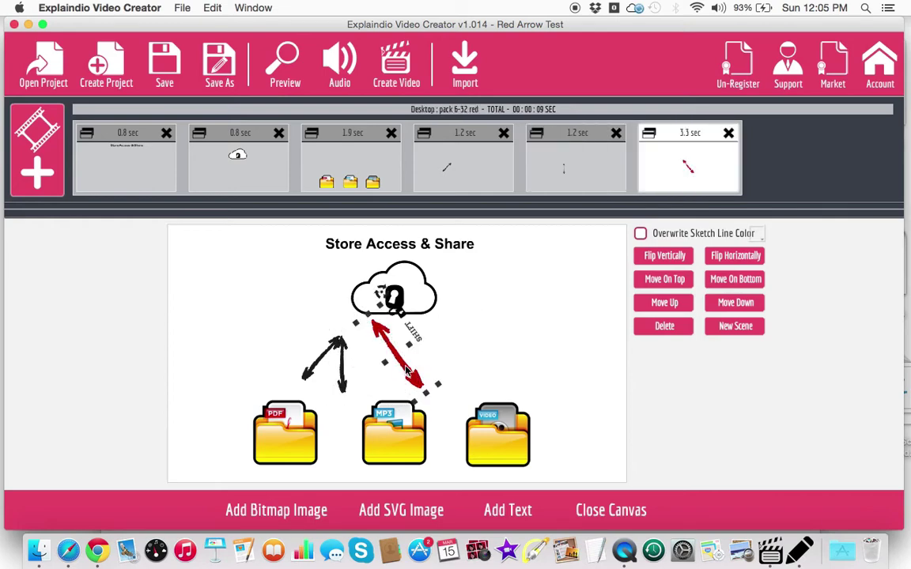
{"action": "left_click_drag", "start_coordinate": [407, 373], "coordinate": [491, 385]}
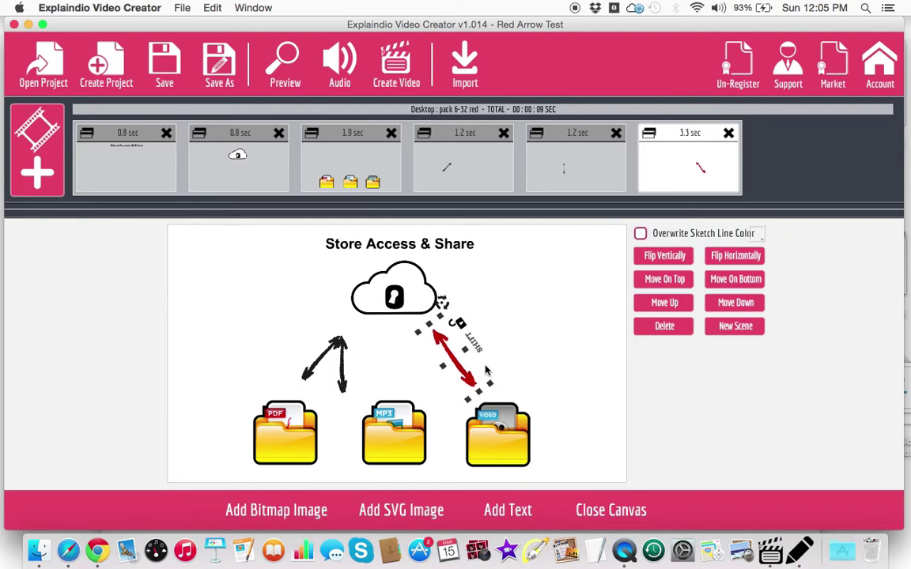
{"action": "left_click", "coordinate": [615, 168]}
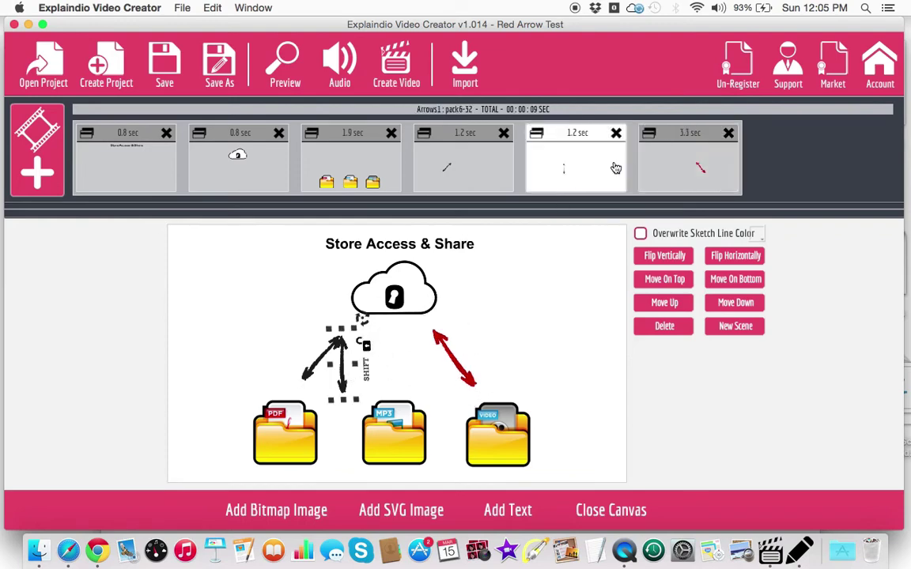
Delete the black vertical-arrow slide, then duplicate and reorder the red arrow slide.
{"action": "left_click", "coordinate": [616, 133]}
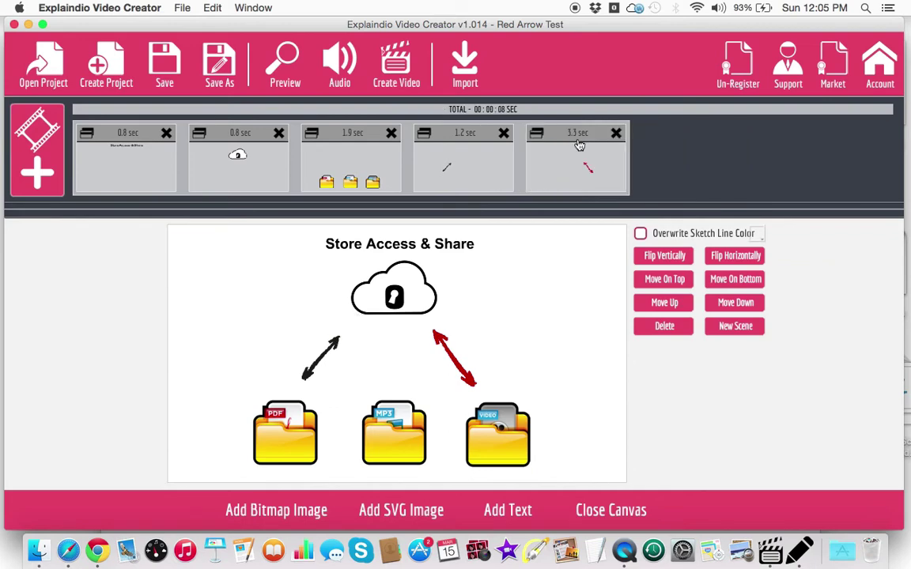
{"action": "left_click", "coordinate": [537, 137]}
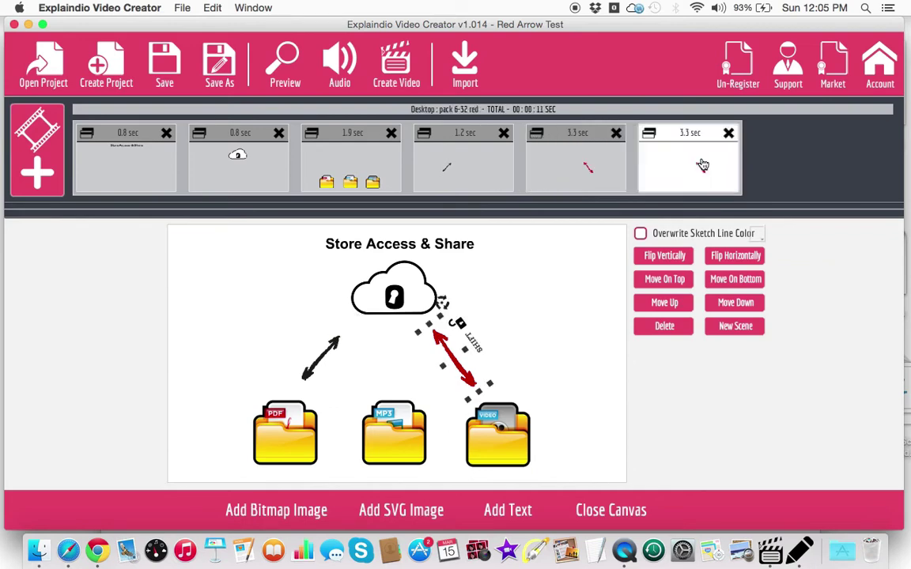
{"action": "left_click_drag", "start_coordinate": [702, 164], "coordinate": [532, 163]}
Move, slightly shrink and rotate the copied red arrow upright above the MP3 folder.
{"action": "left_click_drag", "start_coordinate": [453, 365], "coordinate": [406, 362]}
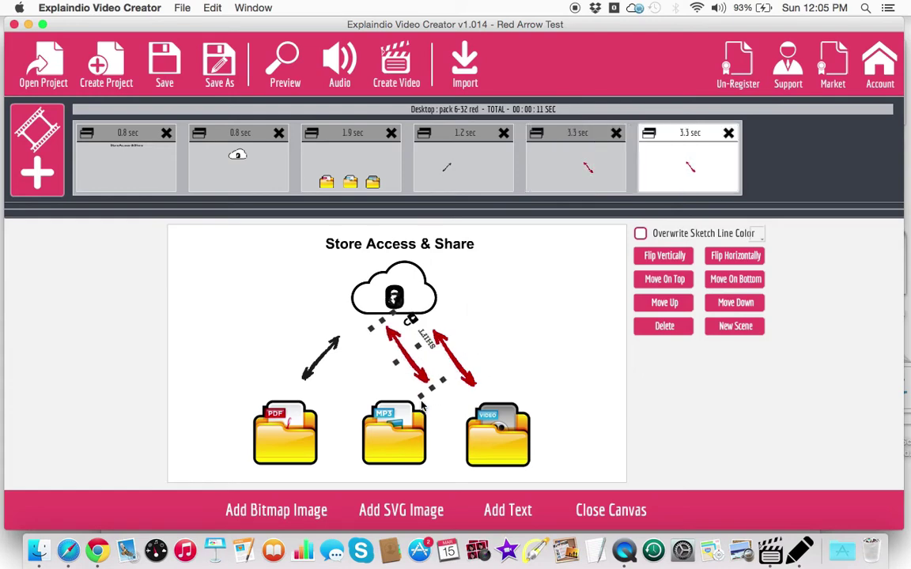
{"action": "left_click_drag", "start_coordinate": [423, 401], "coordinate": [419, 396]}
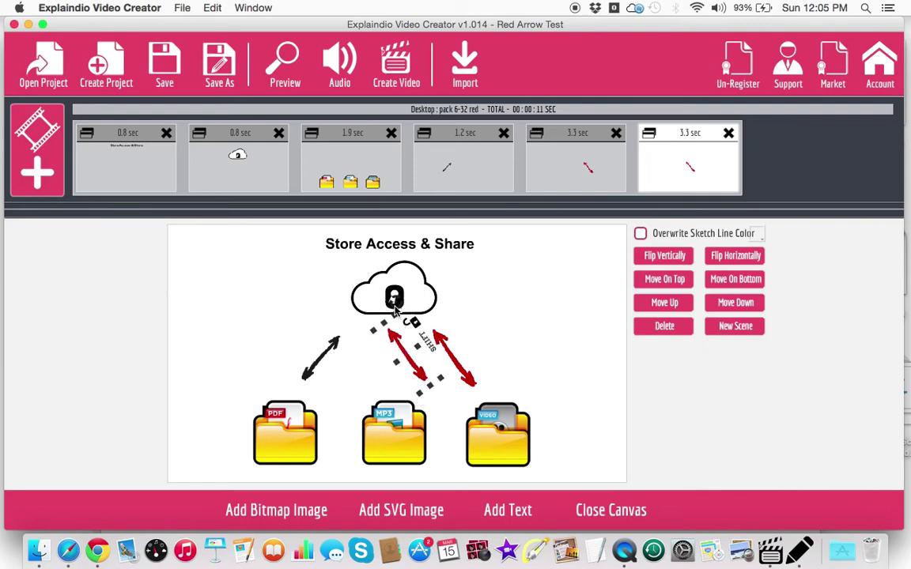
{"action": "left_click_drag", "start_coordinate": [395, 310], "coordinate": [395, 332]}
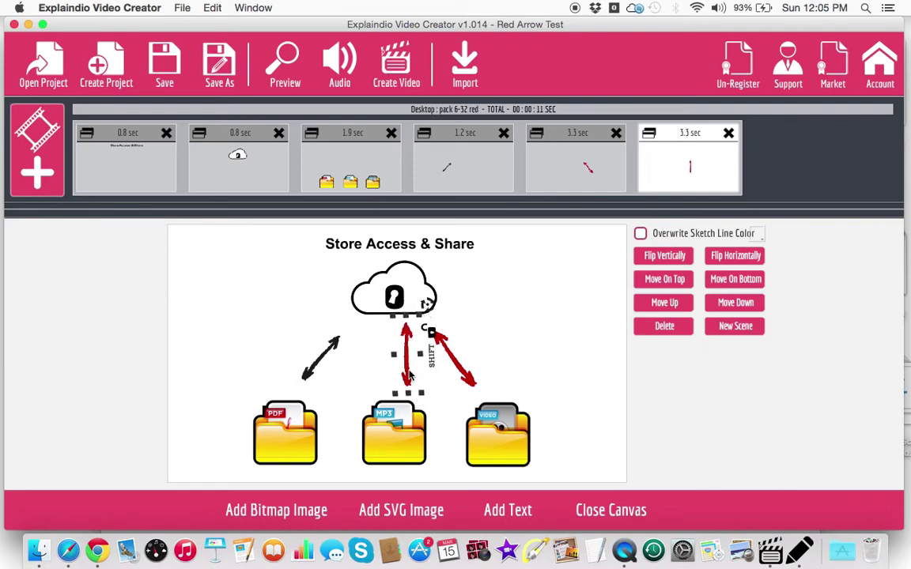
{"action": "left_click_drag", "start_coordinate": [410, 376], "coordinate": [399, 376]}
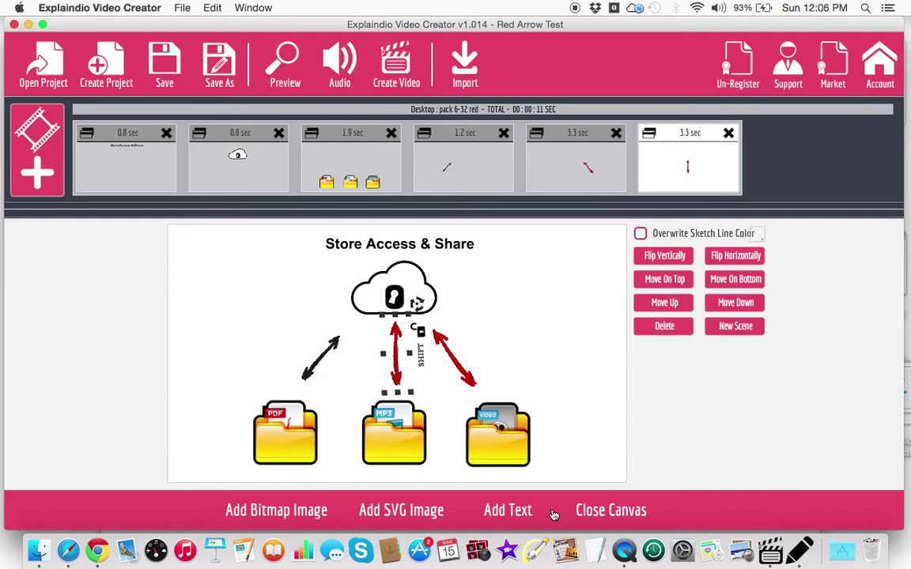
Close the canvas to preview the scene, then reopen it for editing.
{"action": "left_click", "coordinate": [603, 510]}
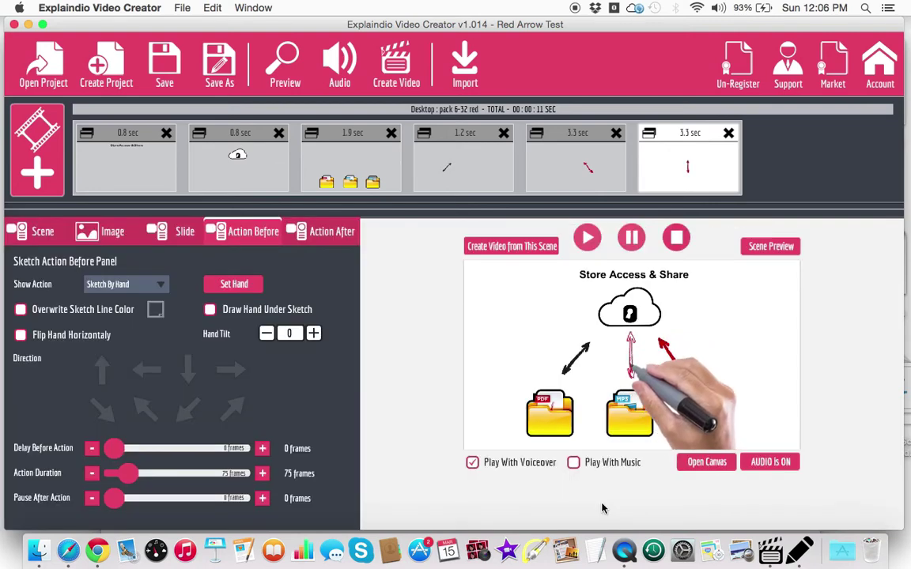
{"action": "left_click", "coordinate": [704, 463]}
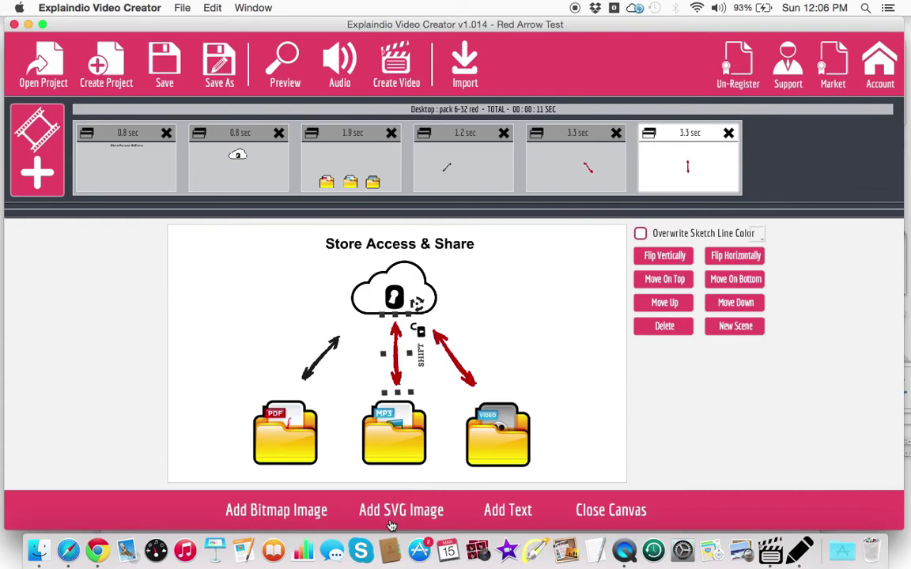